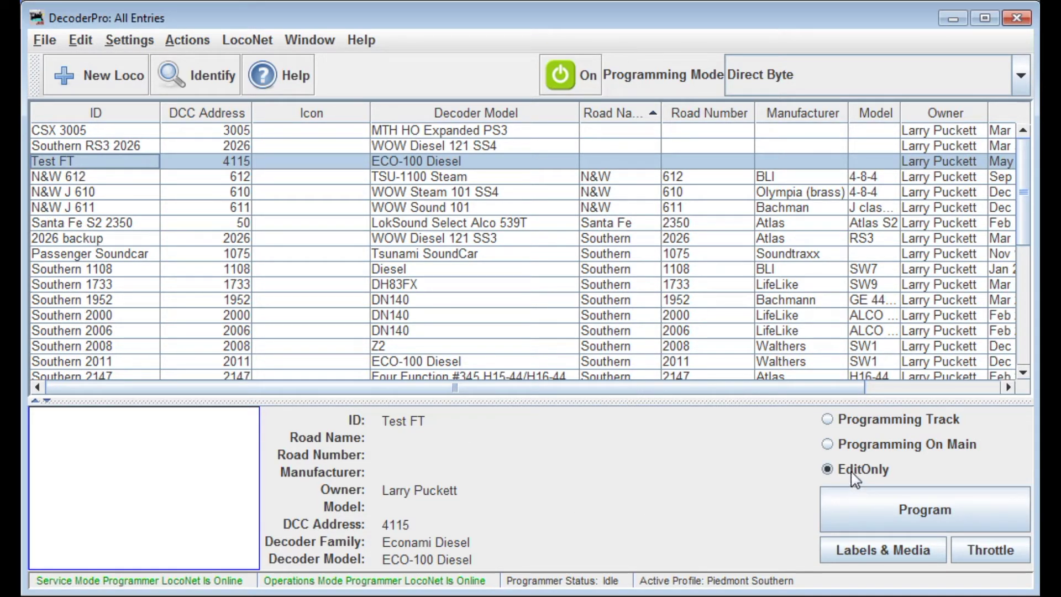
Open the programmer for the Test FT locomotive and bring up its lighting effects and controls.
{"action": "left_click", "coordinate": [910, 506]}
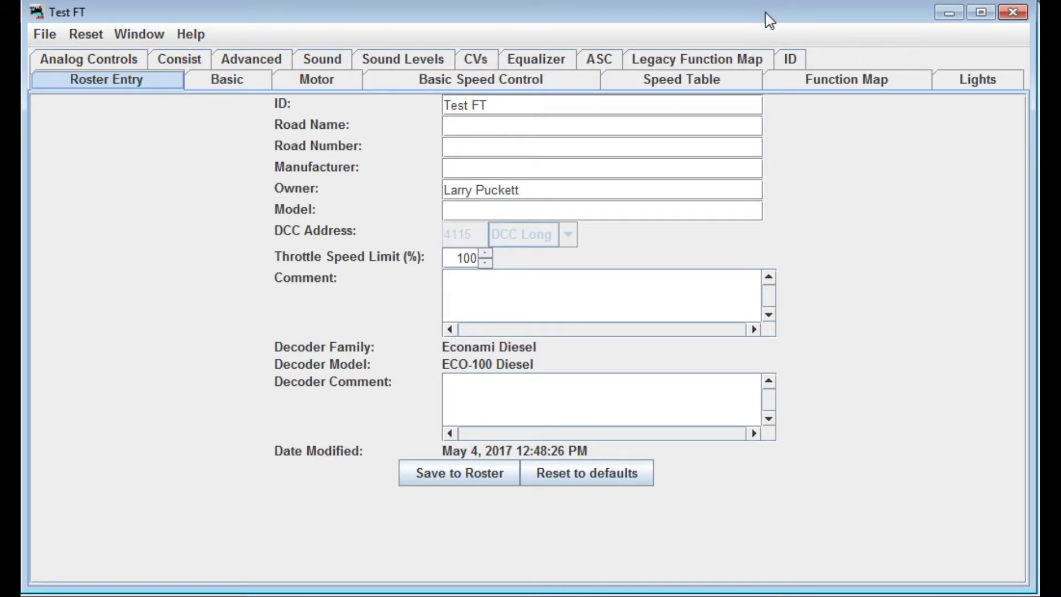
{"action": "left_click_drag", "start_coordinate": [765, 12], "coordinate": [772, 17]}
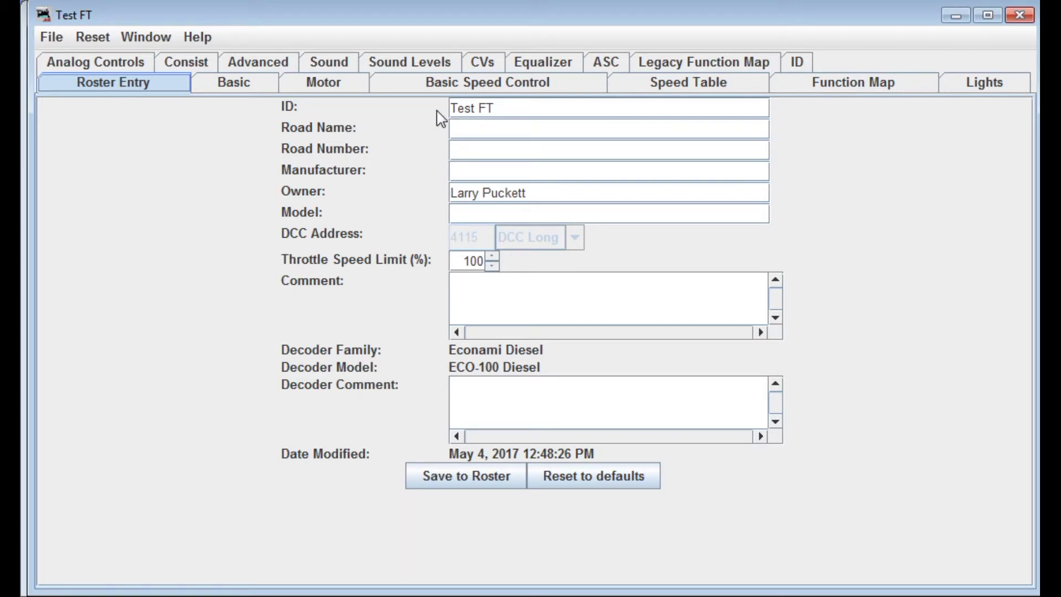
{"action": "left_click", "coordinate": [964, 87]}
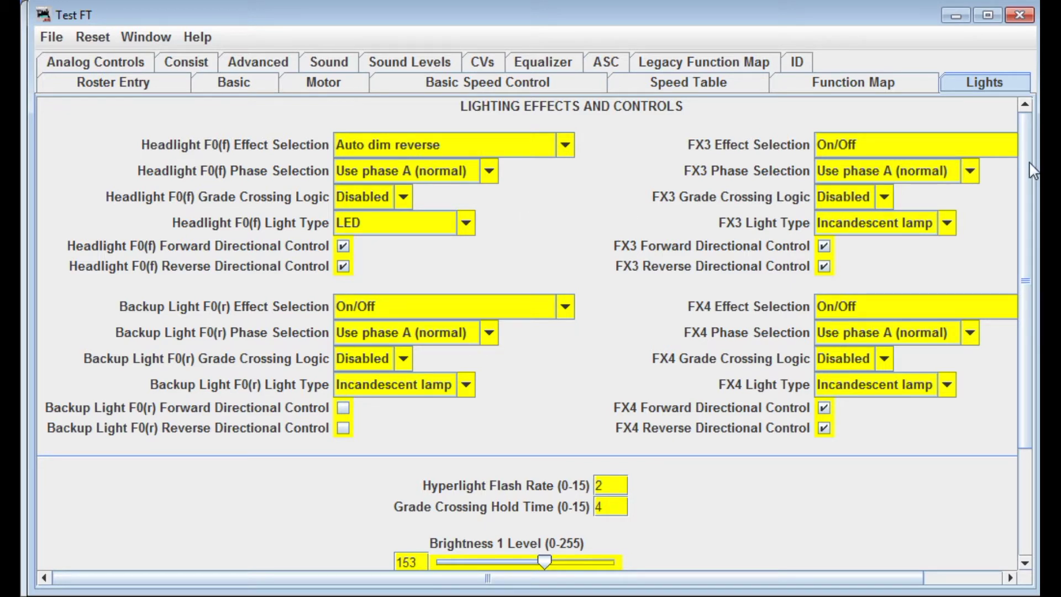
{"action": "left_click_drag", "start_coordinate": [1026, 168], "coordinate": [1026, 182]}
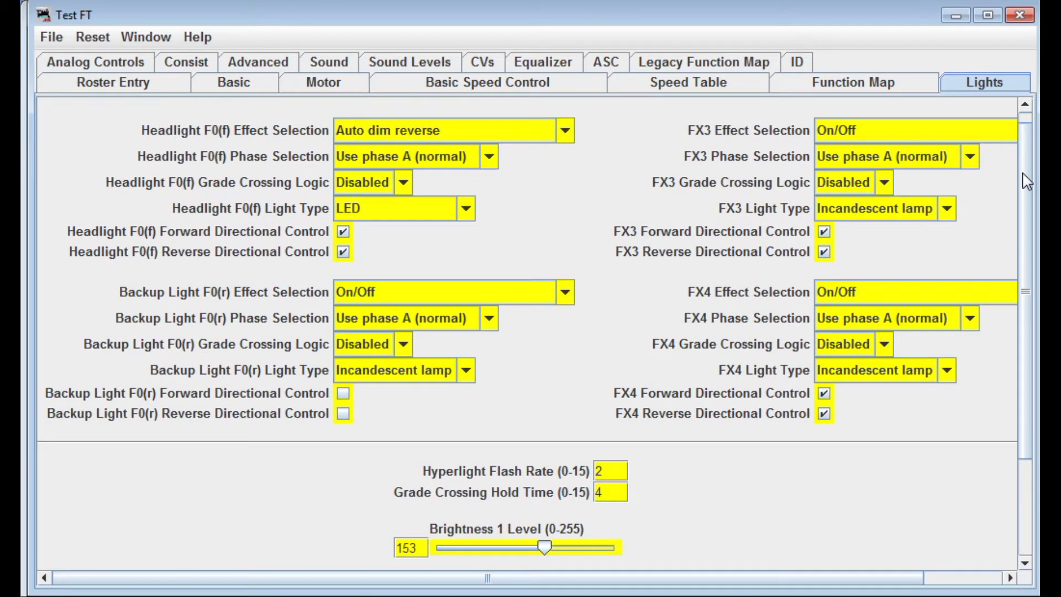
{"action": "left_click_drag", "start_coordinate": [1026, 181], "coordinate": [1025, 167]}
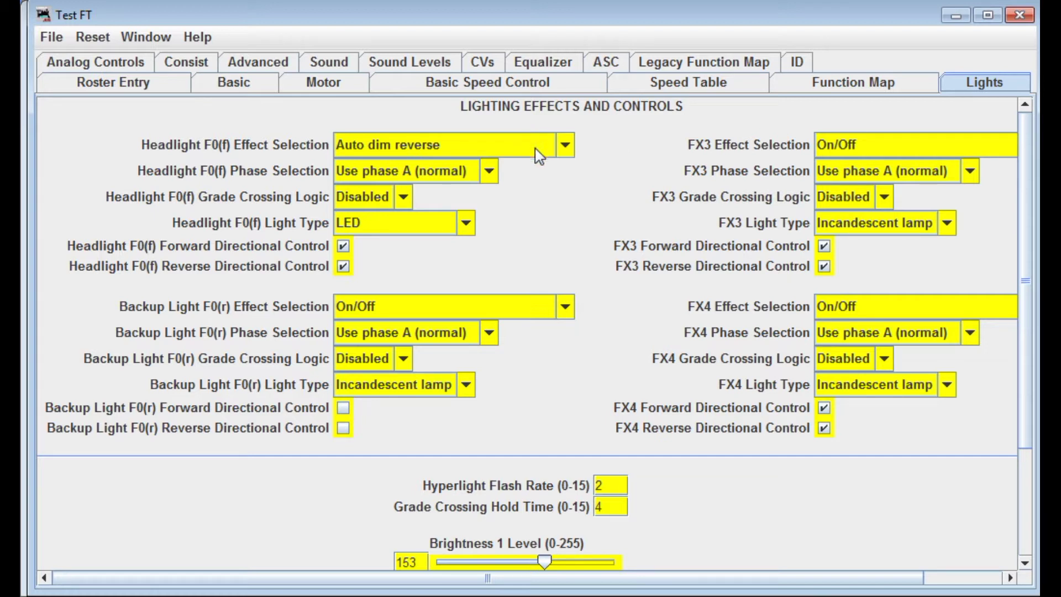
Set the headlight F0(f) effect to Dimmable headlight.
{"action": "left_click", "coordinate": [563, 146]}
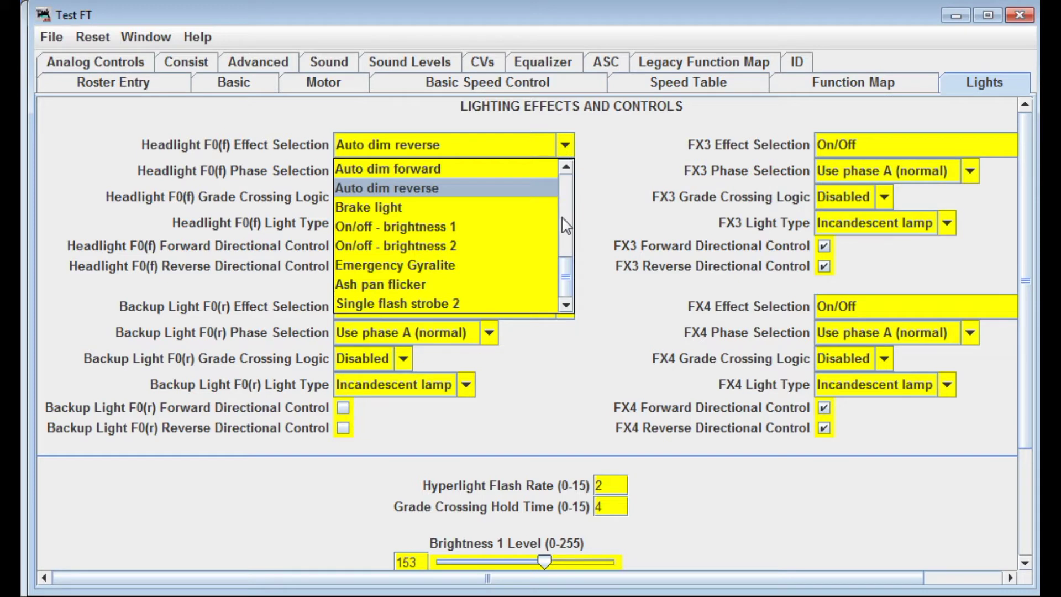
{"action": "left_click_drag", "start_coordinate": [567, 297], "coordinate": [569, 182]}
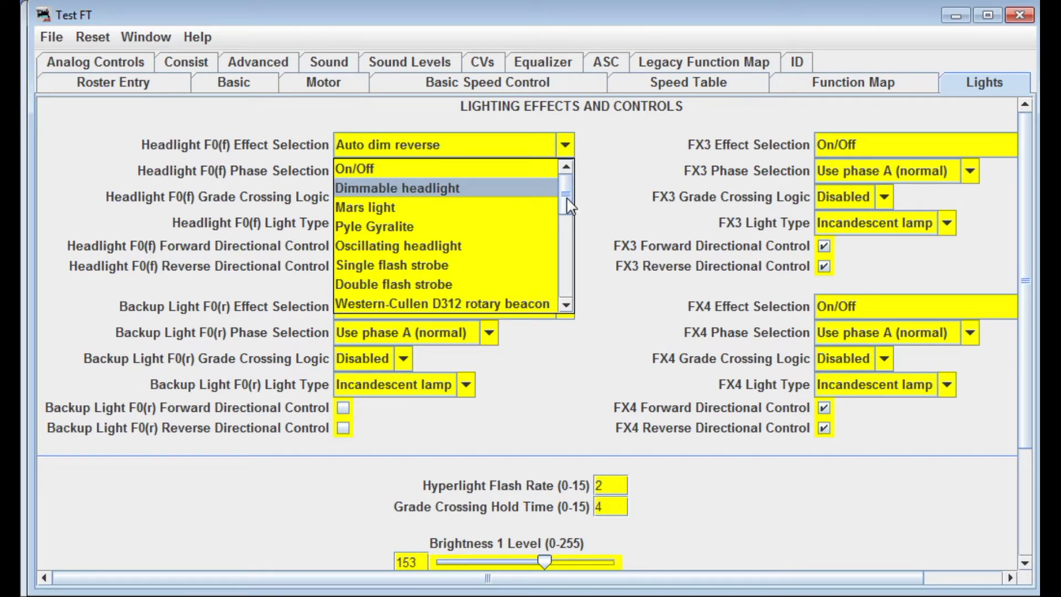
{"action": "left_click_drag", "start_coordinate": [569, 205], "coordinate": [567, 288]}
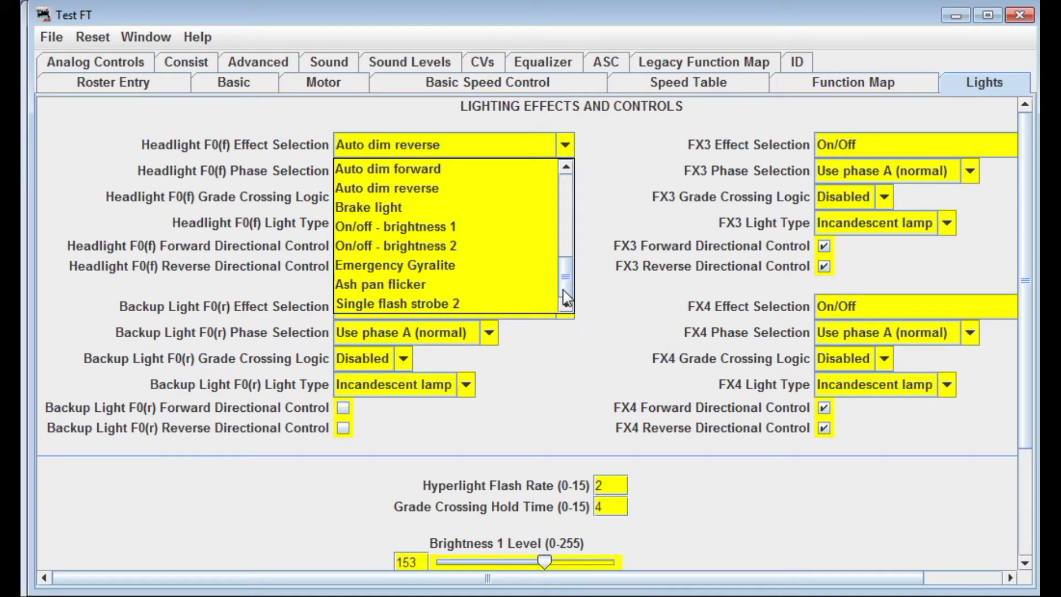
{"action": "left_click_drag", "start_coordinate": [566, 298], "coordinate": [559, 171]}
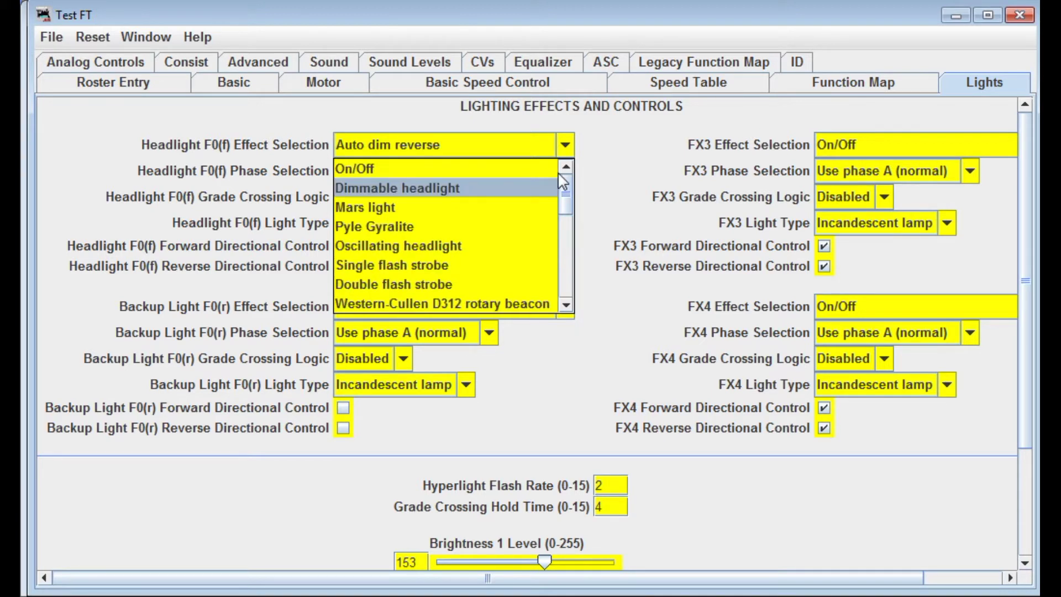
{"action": "left_click", "coordinate": [507, 184]}
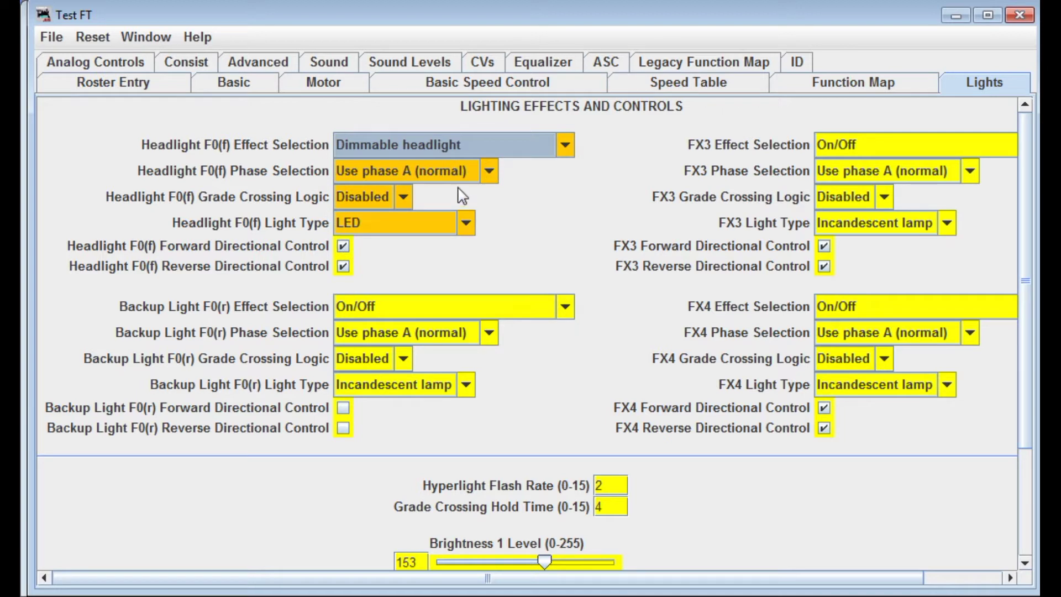
Enable the headlight F0(f) grade crossing logic and set its light type to Incandescent lamp.
{"action": "left_click", "coordinate": [485, 176]}
{"action": "left_click", "coordinate": [485, 173]}
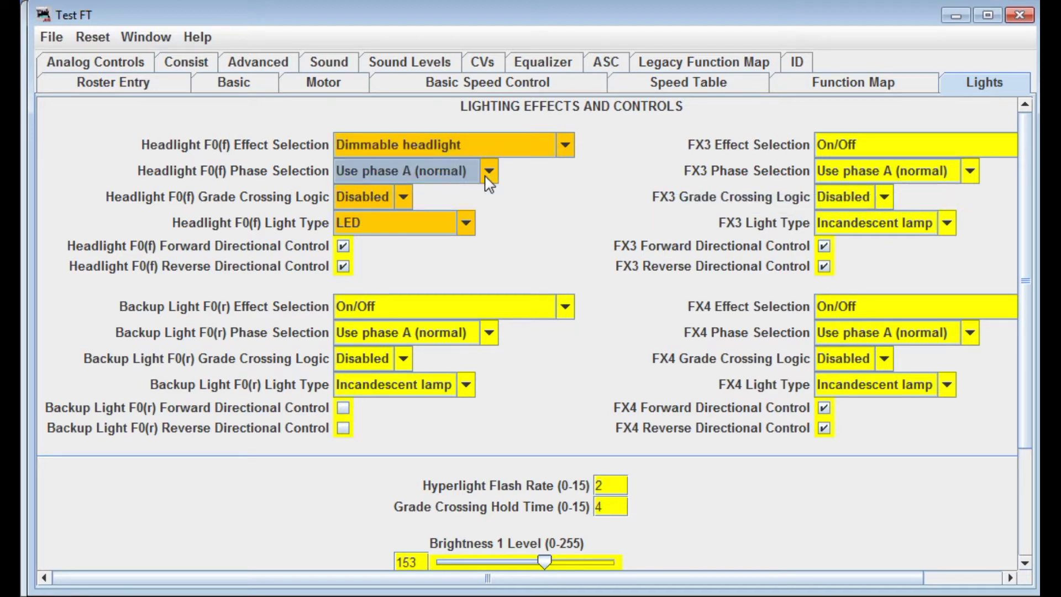
{"action": "left_click", "coordinate": [405, 198]}
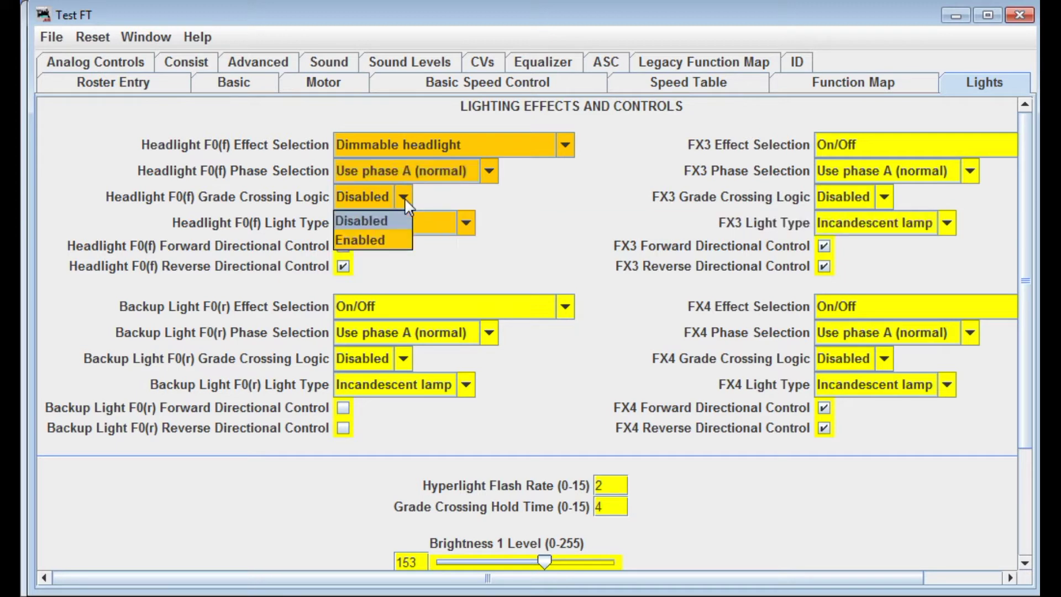
{"action": "left_click", "coordinate": [383, 241]}
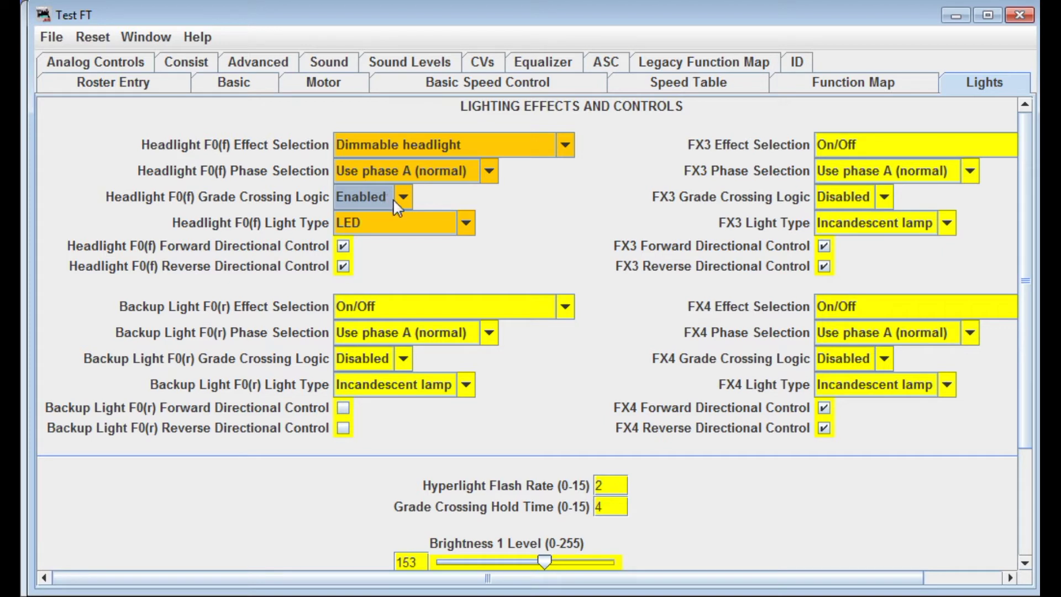
{"action": "mouse_move", "coordinate": [373, 194]}
{"action": "left_click", "coordinate": [441, 227]}
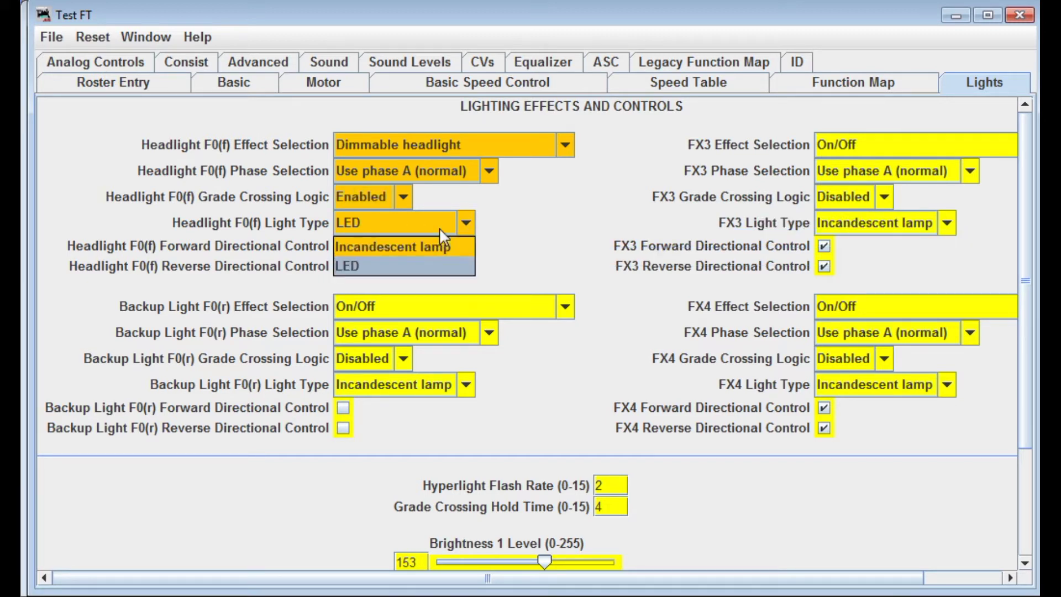
{"action": "left_click", "coordinate": [419, 248]}
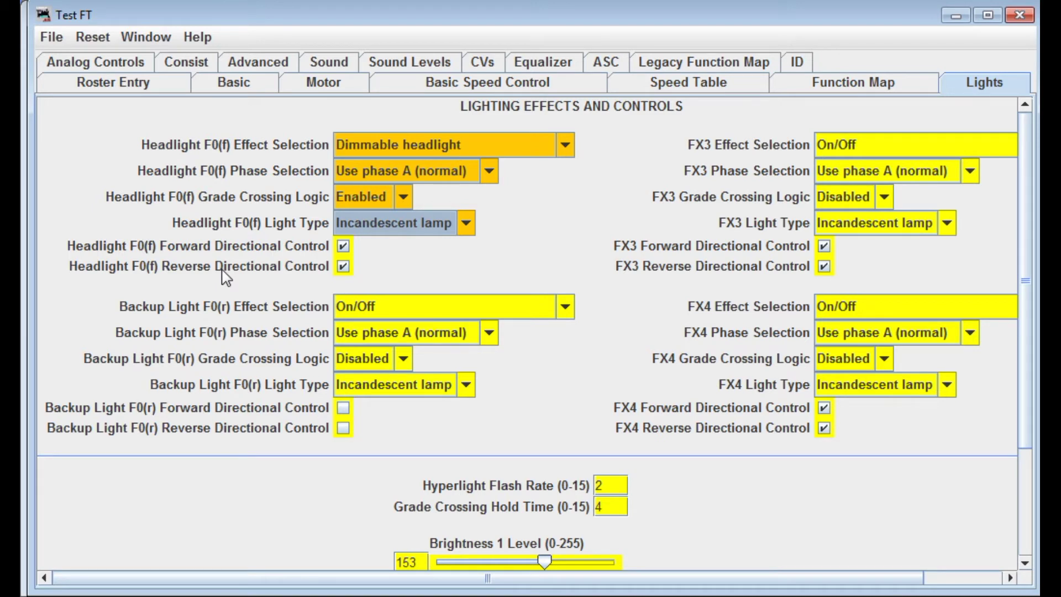
{"action": "left_click", "coordinate": [343, 246]}
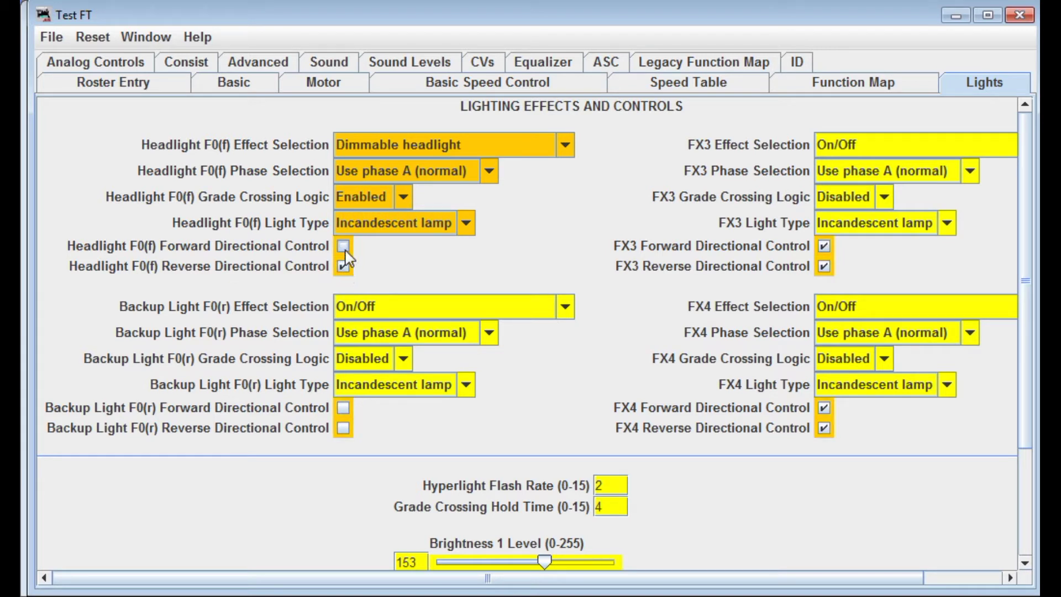
{"action": "left_click", "coordinate": [344, 248]}
{"action": "left_click", "coordinate": [507, 308]}
{"action": "left_click", "coordinate": [507, 307]}
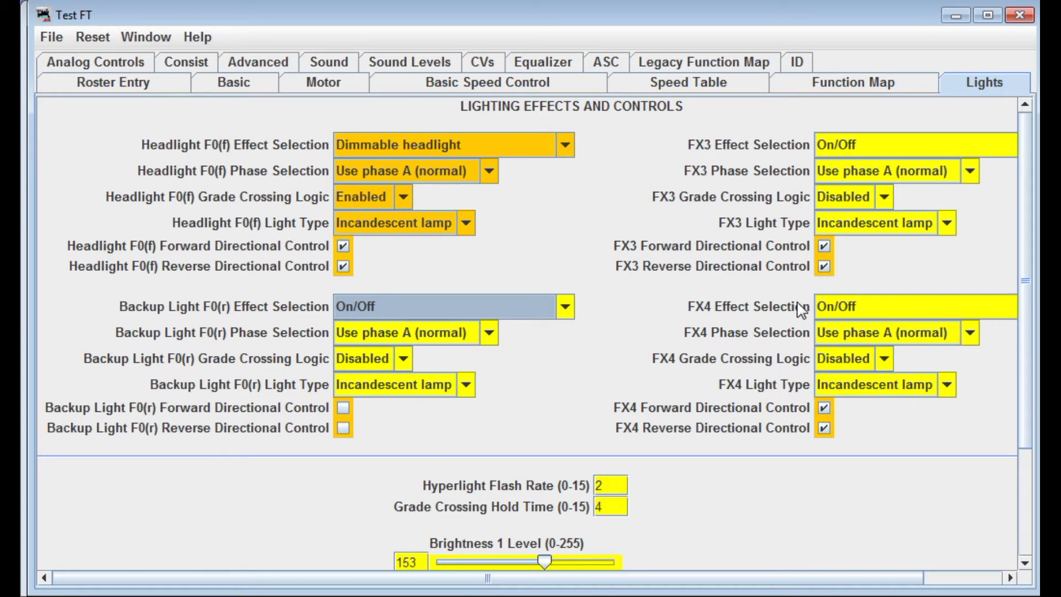
Set the FX3 lighting effect to Type I ditch light.
{"action": "left_click", "coordinate": [957, 145]}
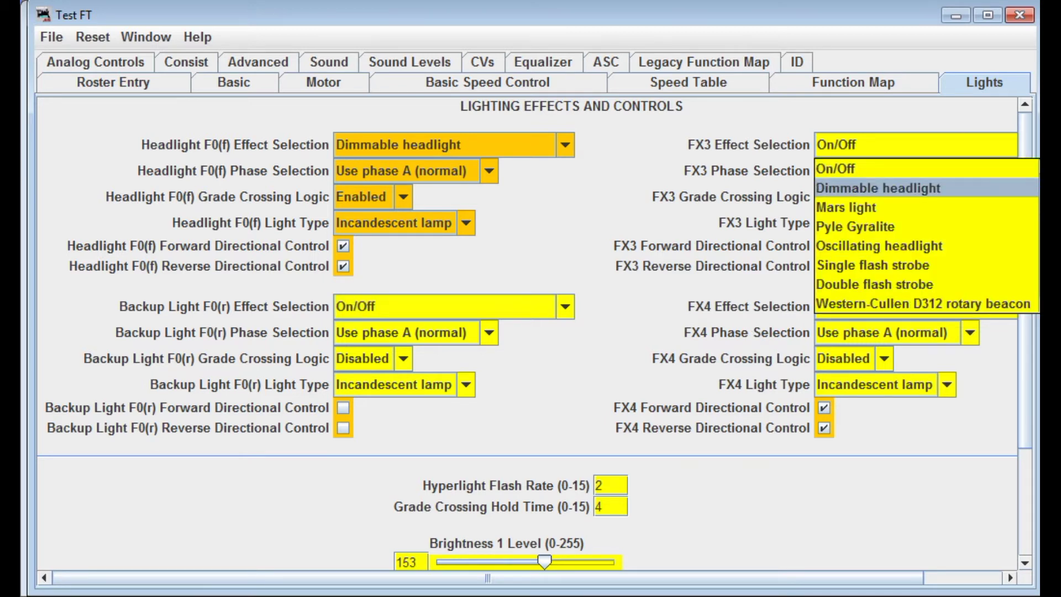
{"action": "scroll", "coordinate": [926, 235], "scroll_direction": "down", "scroll_amount": 3}
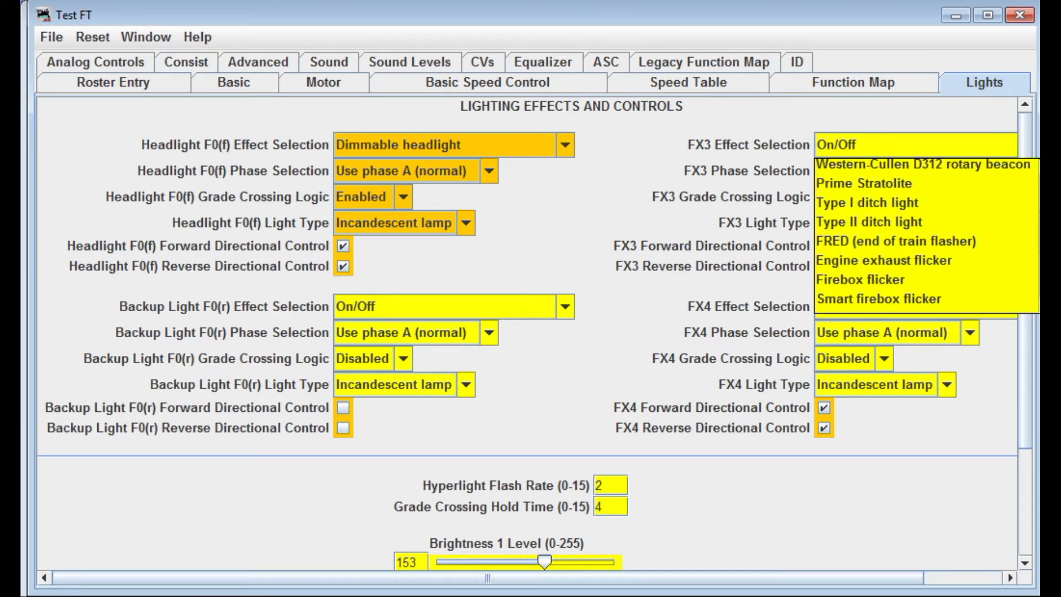
{"action": "left_click", "coordinate": [853, 194]}
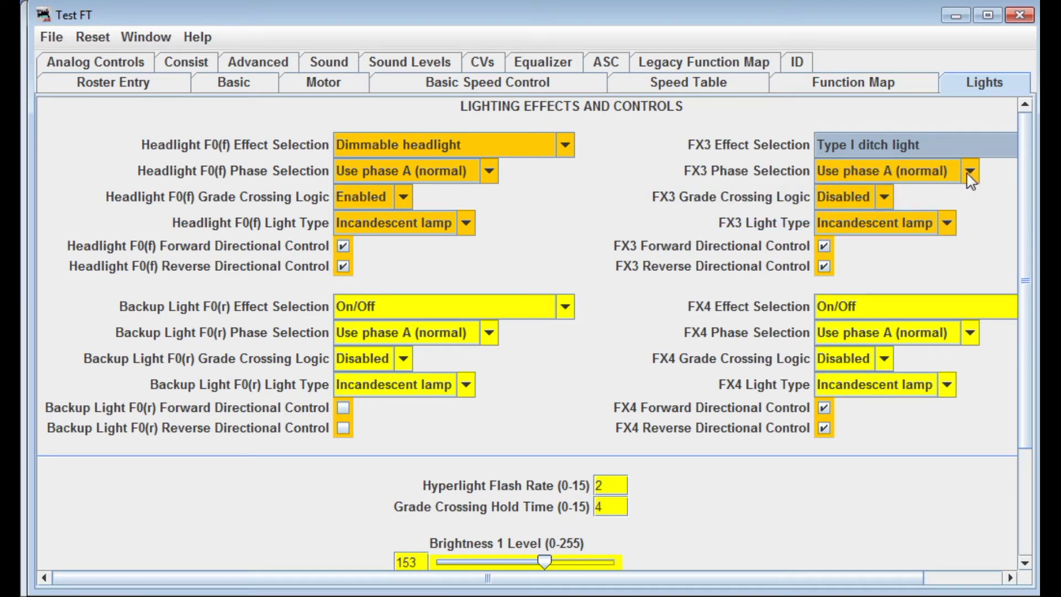
Set the FX4 effect to Type I ditch light and its phase to Use phase B (opposite).
{"action": "left_click", "coordinate": [944, 305]}
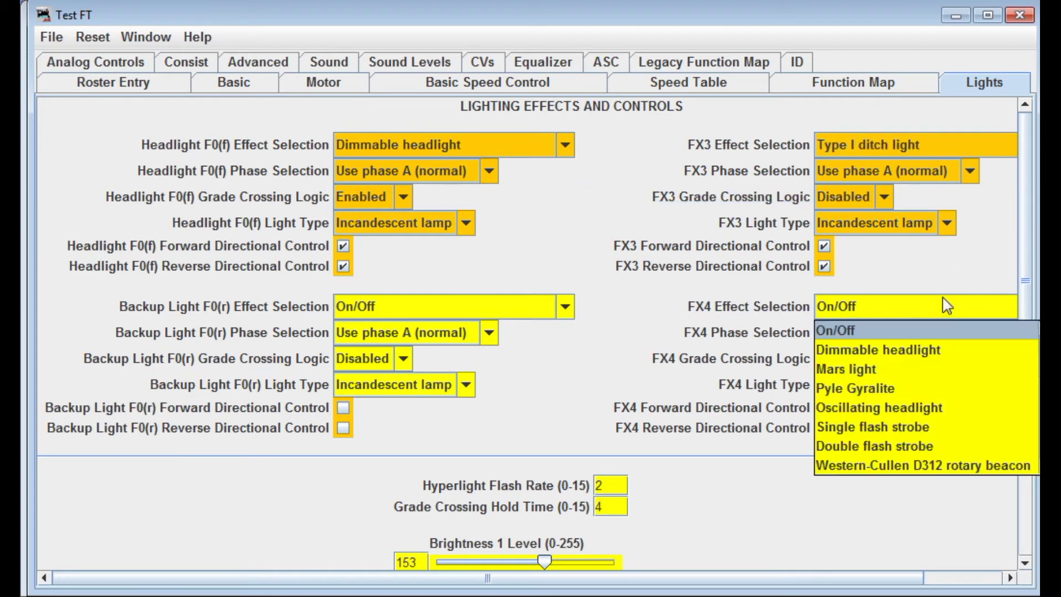
{"action": "scroll", "coordinate": [938, 387], "scroll_direction": "down", "scroll_amount": 2}
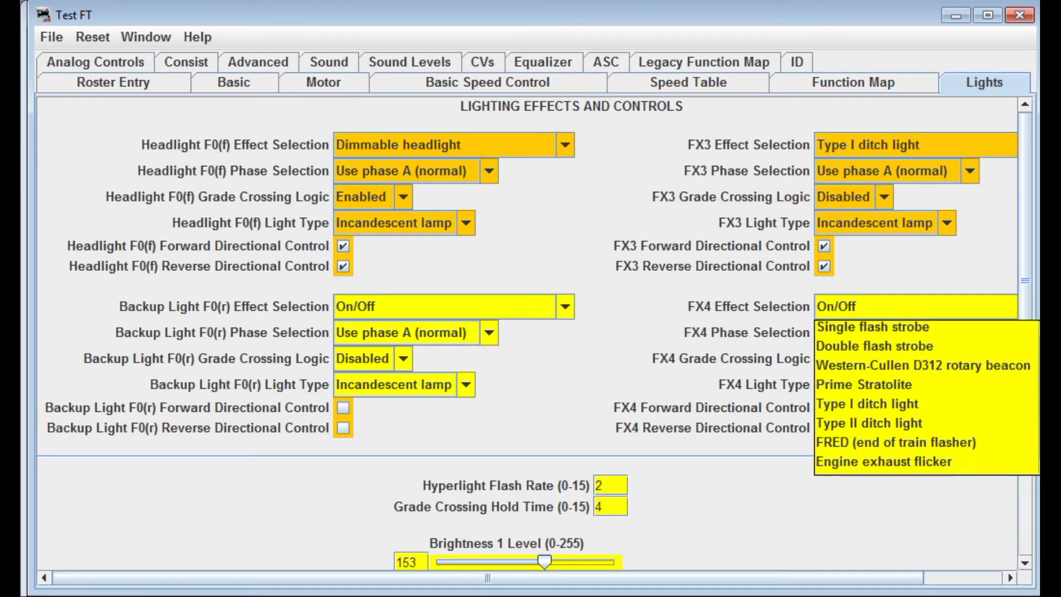
{"action": "left_click", "coordinate": [938, 408]}
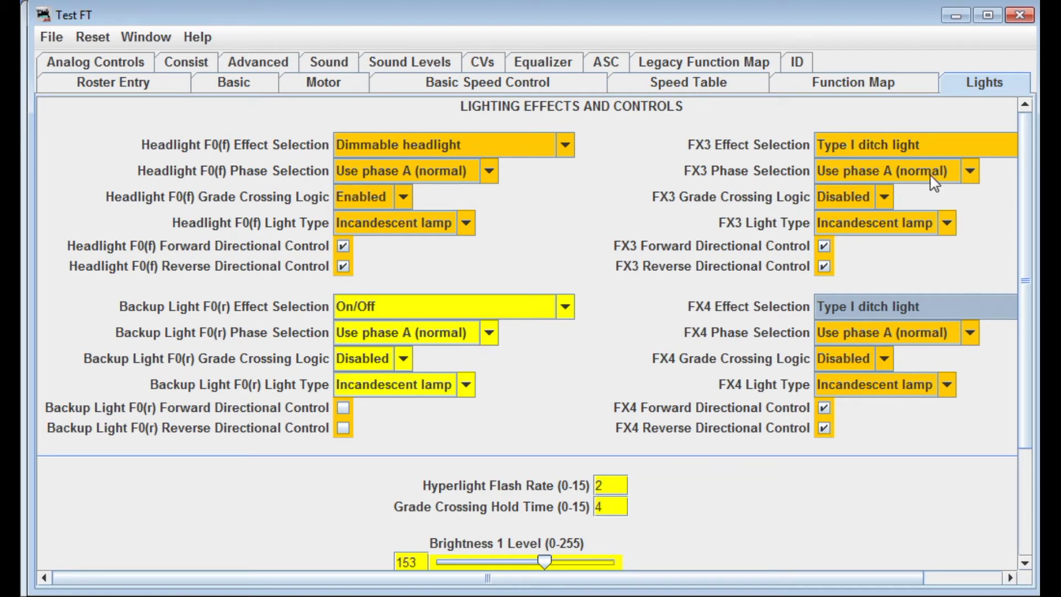
{"action": "left_click", "coordinate": [933, 340]}
{"action": "left_click", "coordinate": [924, 370]}
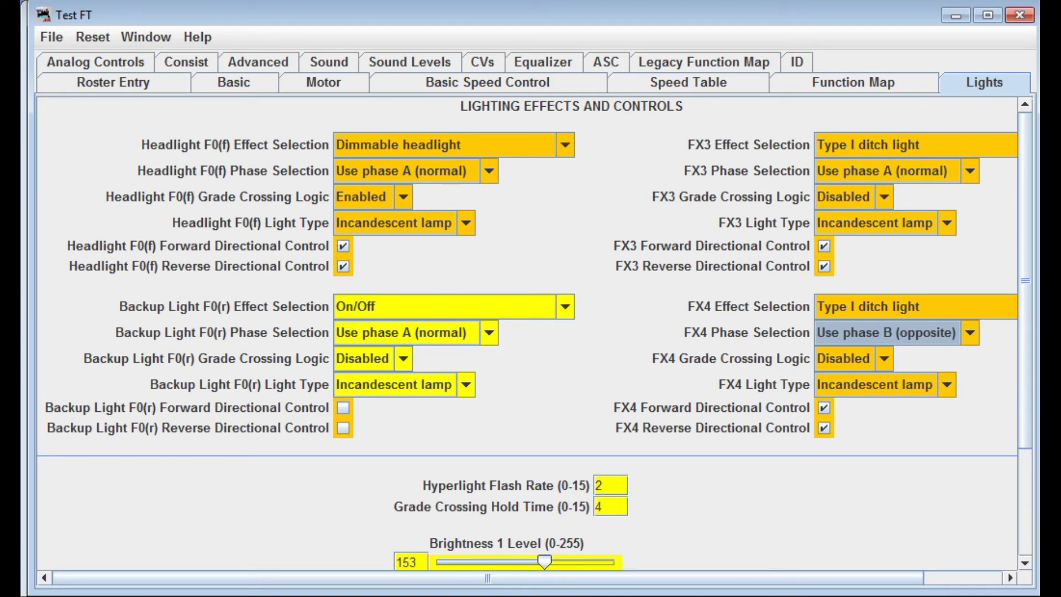
{"action": "left_click_drag", "start_coordinate": [1026, 229], "coordinate": [1031, 302]}
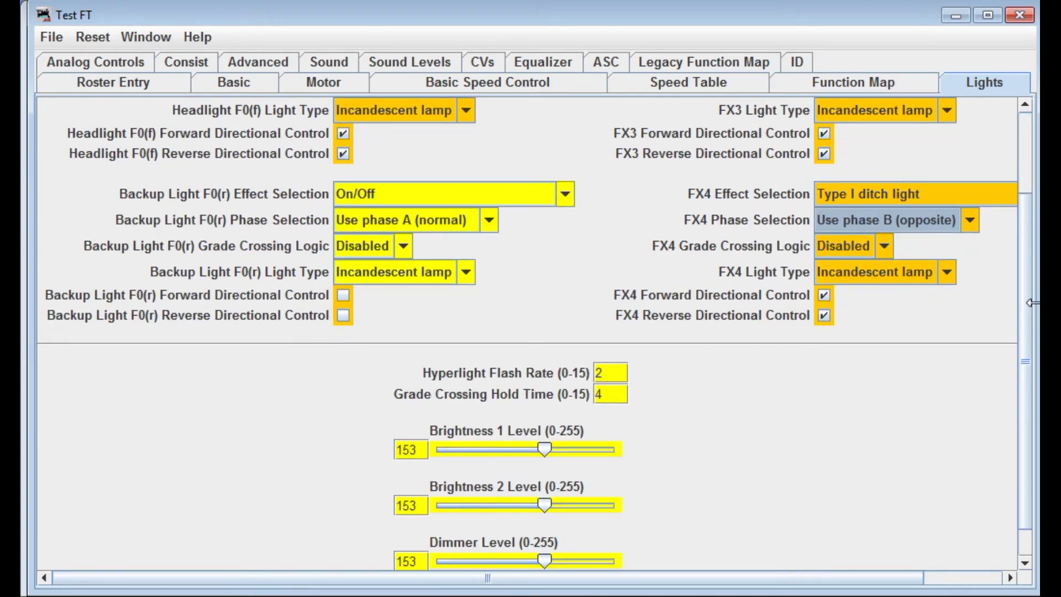
{"action": "left_click", "coordinate": [610, 374]}
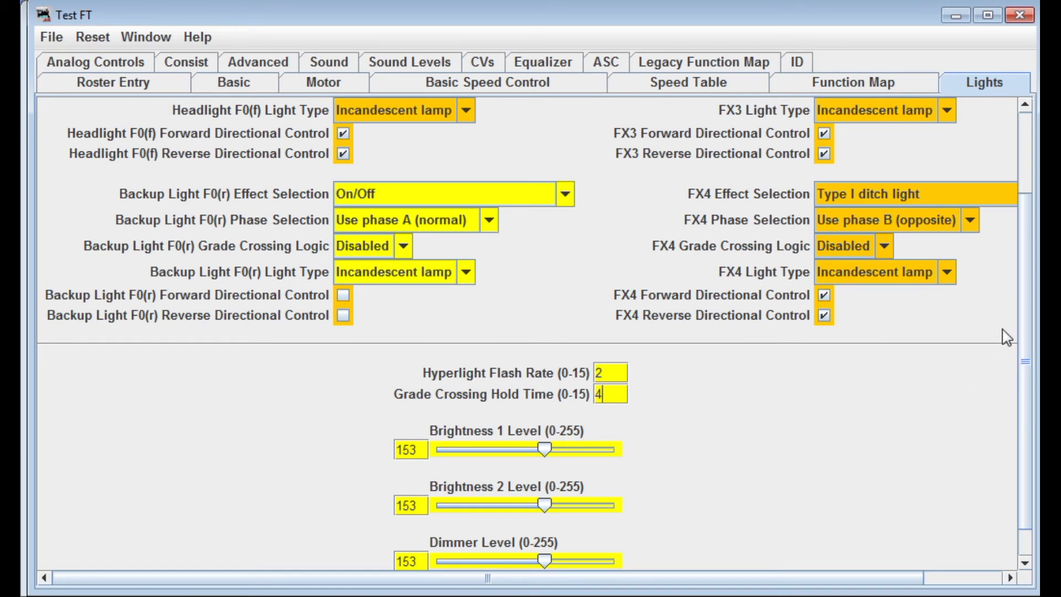
{"action": "left_click_drag", "start_coordinate": [1023, 331], "coordinate": [1019, 403]}
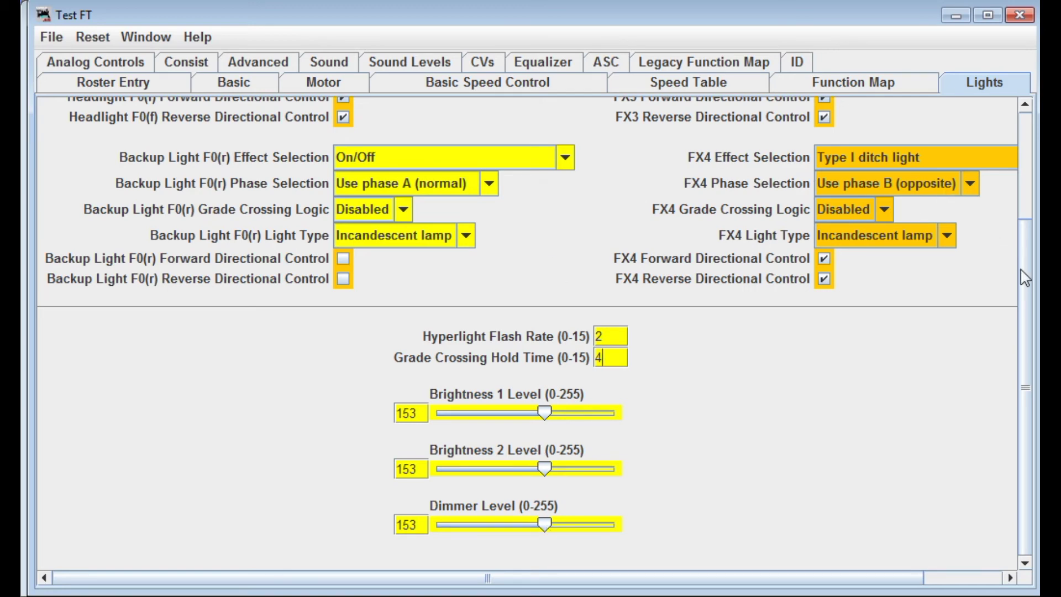
{"action": "left_click_drag", "start_coordinate": [1024, 276], "coordinate": [827, 175]}
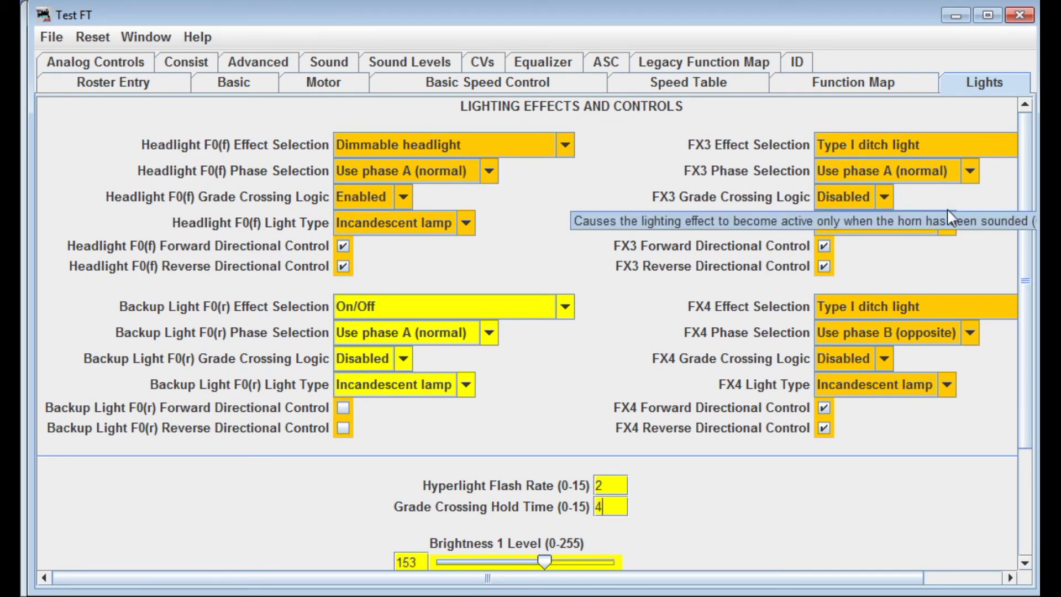
Set the backup light F0(r) effect to On/off - brightness 1.
{"action": "left_click_drag", "start_coordinate": [1025, 230], "coordinate": [1022, 359]}
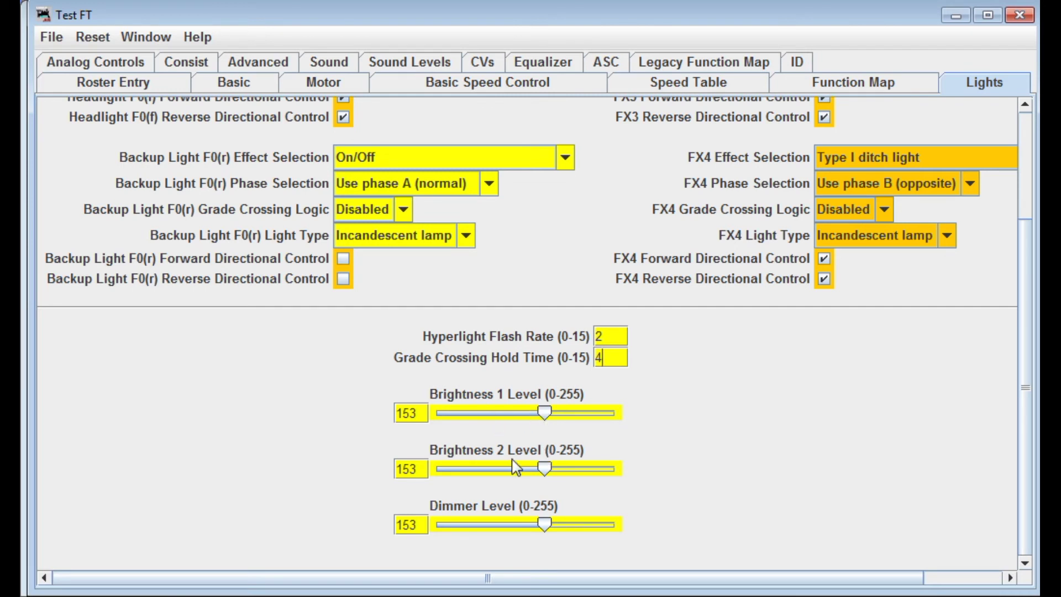
{"action": "left_click", "coordinate": [565, 160]}
{"action": "left_click", "coordinate": [567, 237]}
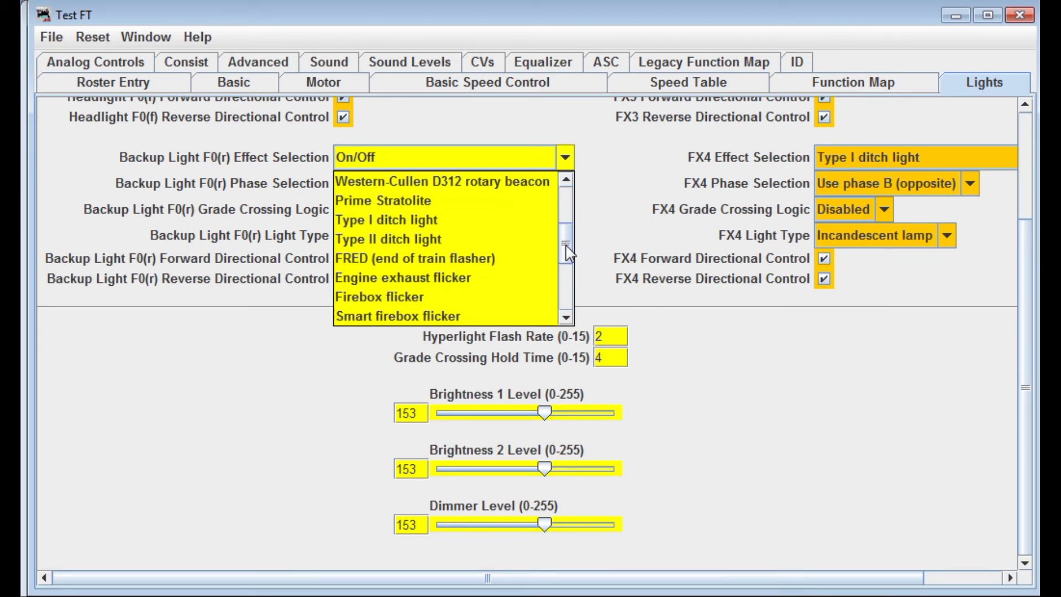
{"action": "left_click_drag", "start_coordinate": [569, 253], "coordinate": [568, 292]}
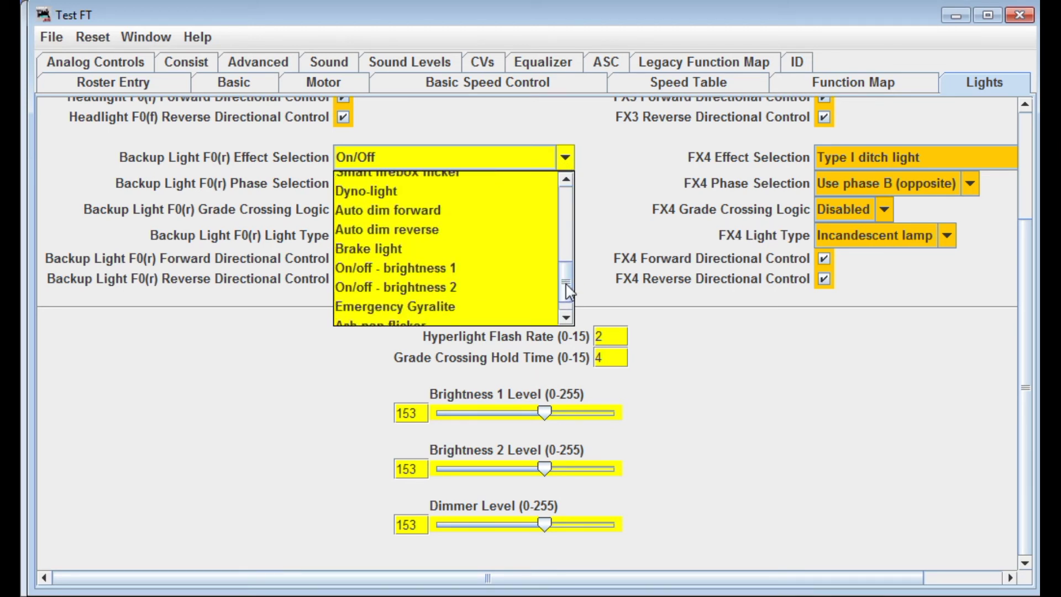
{"action": "left_click", "coordinate": [431, 272]}
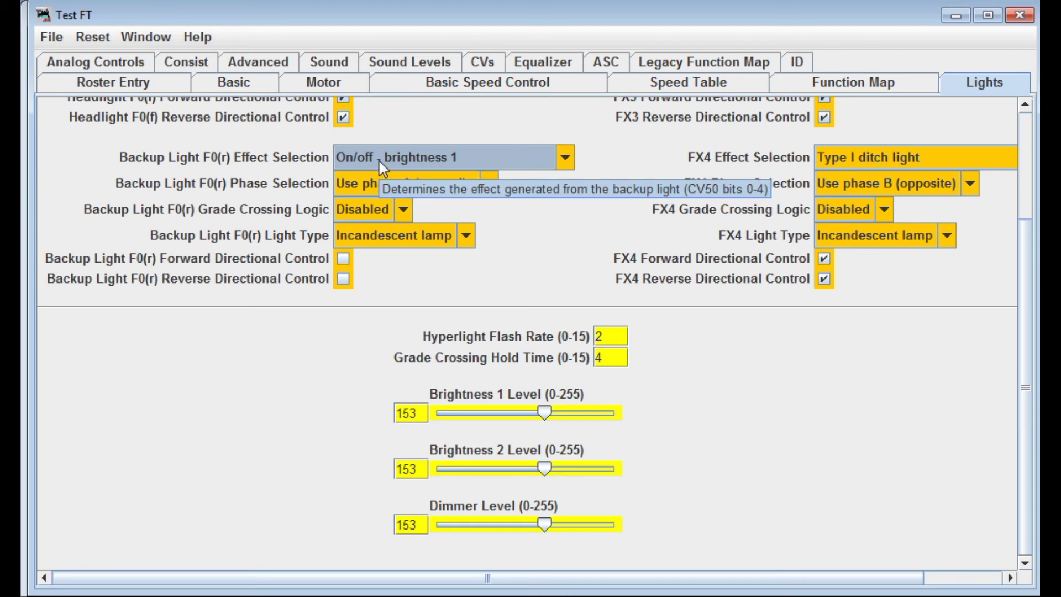
Lower the Brightness 1 level to 152.
{"action": "mouse_move", "coordinate": [542, 417]}
{"action": "left_mouse_down"}
{"action": "mouse_move", "coordinate": [496, 414]}
{"action": "mouse_move", "coordinate": [524, 403]}
{"action": "mouse_move", "coordinate": [553, 417]}
{"action": "mouse_move", "coordinate": [499, 424]}
{"action": "mouse_move", "coordinate": [552, 420]}
{"action": "mouse_move", "coordinate": [546, 428]}
{"action": "left_mouse_up"}
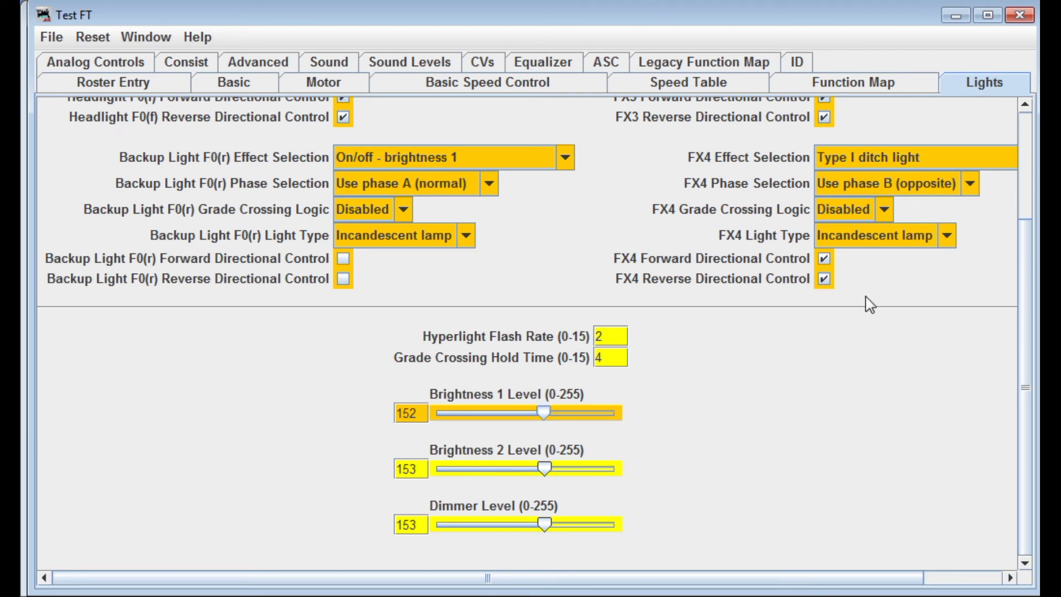
{"action": "scroll", "coordinate": [771, 386], "scroll_direction": "up", "scroll_amount": 3}
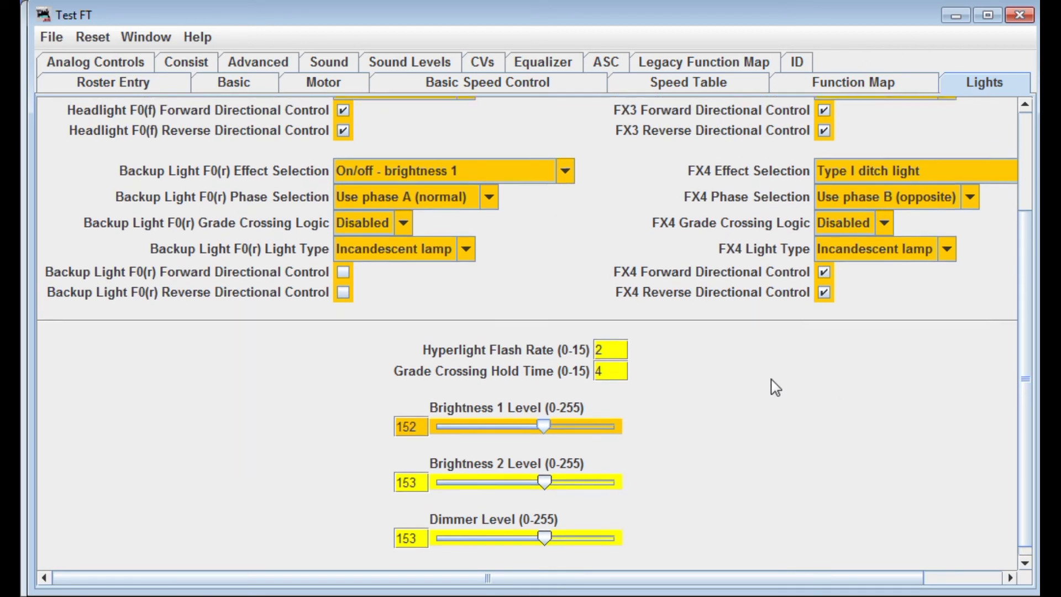
{"action": "scroll", "coordinate": [775, 387], "scroll_direction": "up", "scroll_amount": 2}
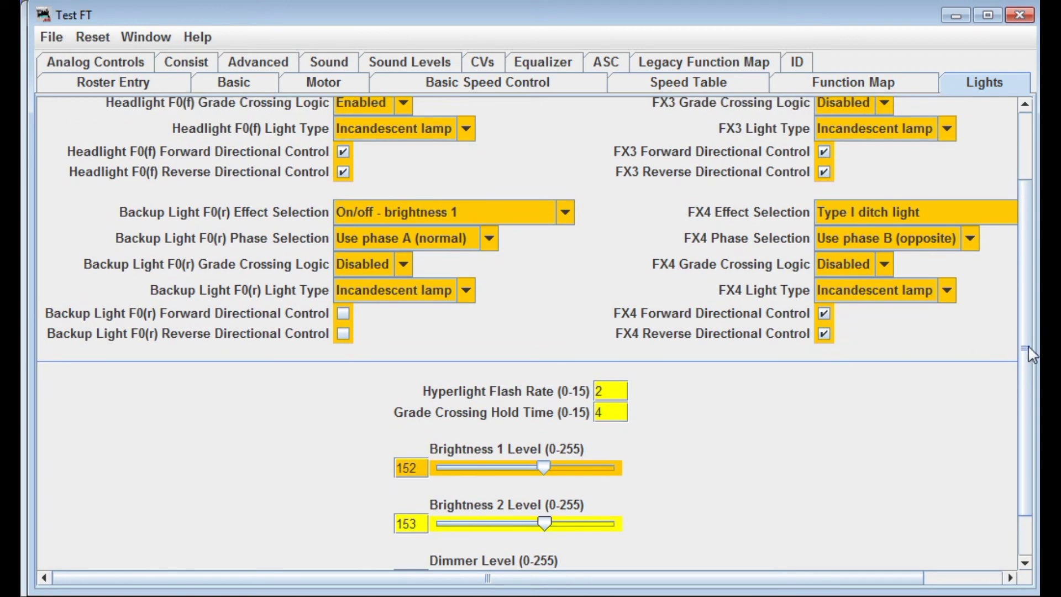
Examine the decoder's analog controls, including the available options for Power Source Conversion and Power Source Conversion Type.
{"action": "left_click_drag", "start_coordinate": [1026, 353], "coordinate": [1023, 241]}
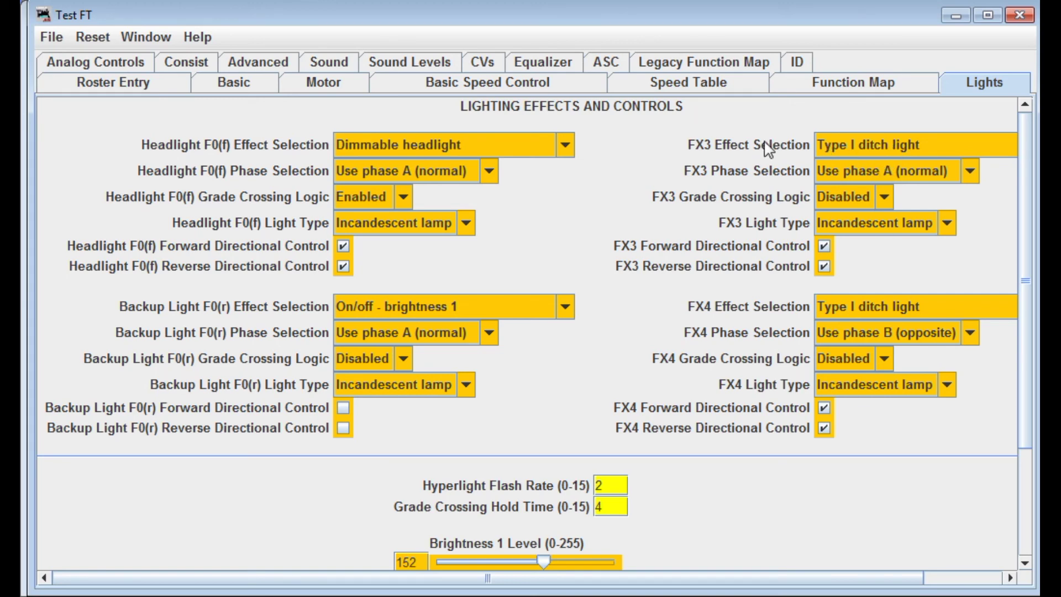
{"action": "left_click", "coordinate": [116, 65]}
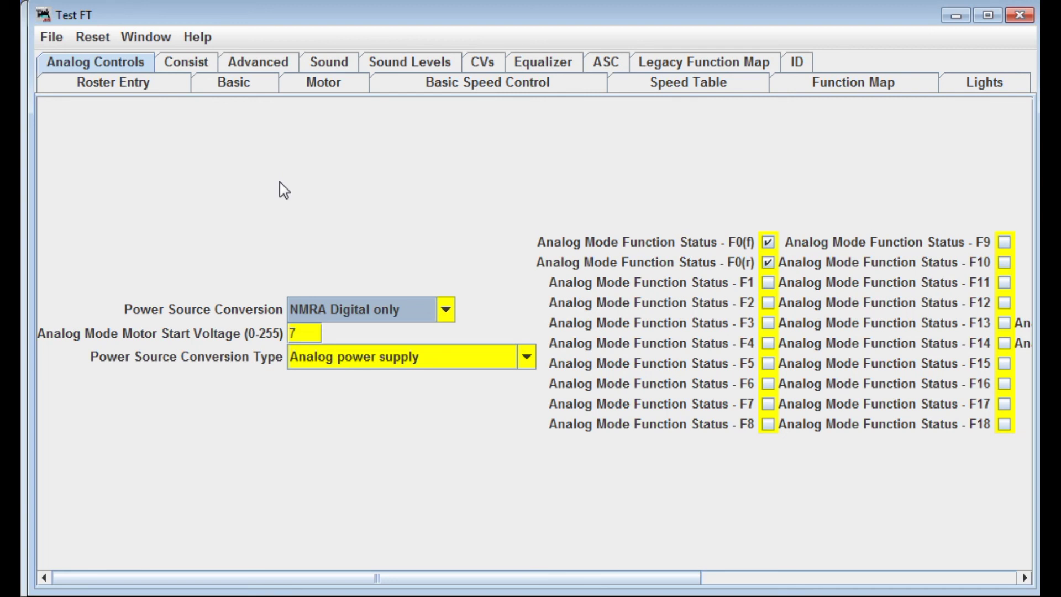
{"action": "mouse_move", "coordinate": [426, 324]}
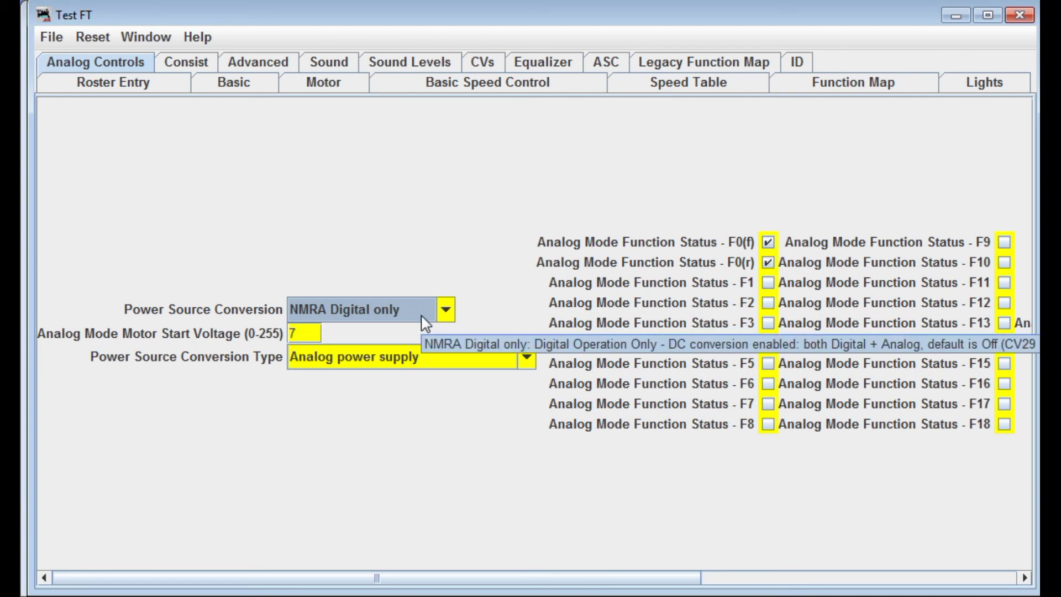
{"action": "left_click", "coordinate": [425, 323]}
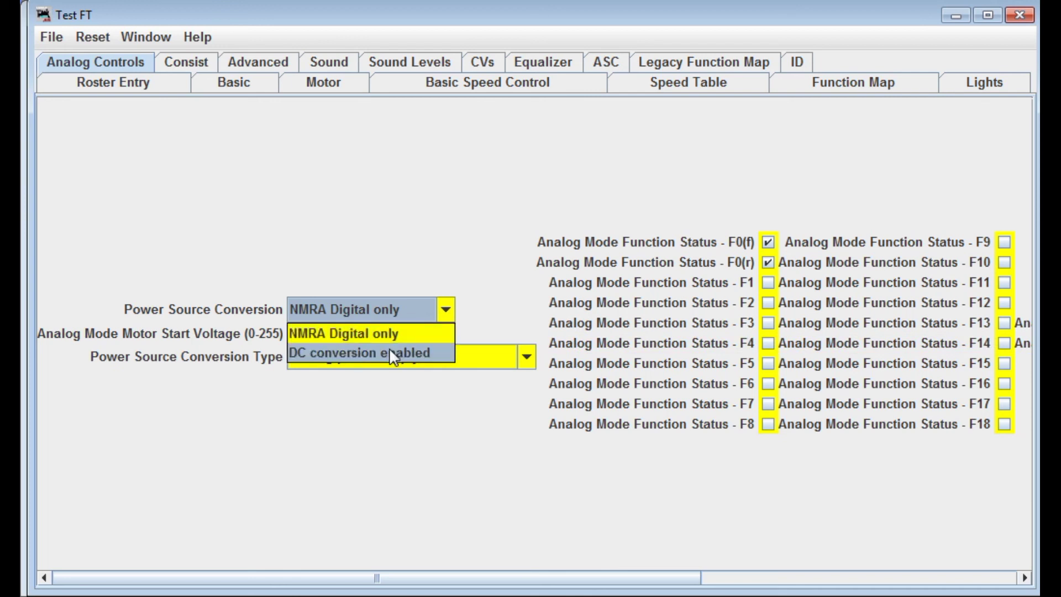
{"action": "left_click", "coordinate": [423, 310]}
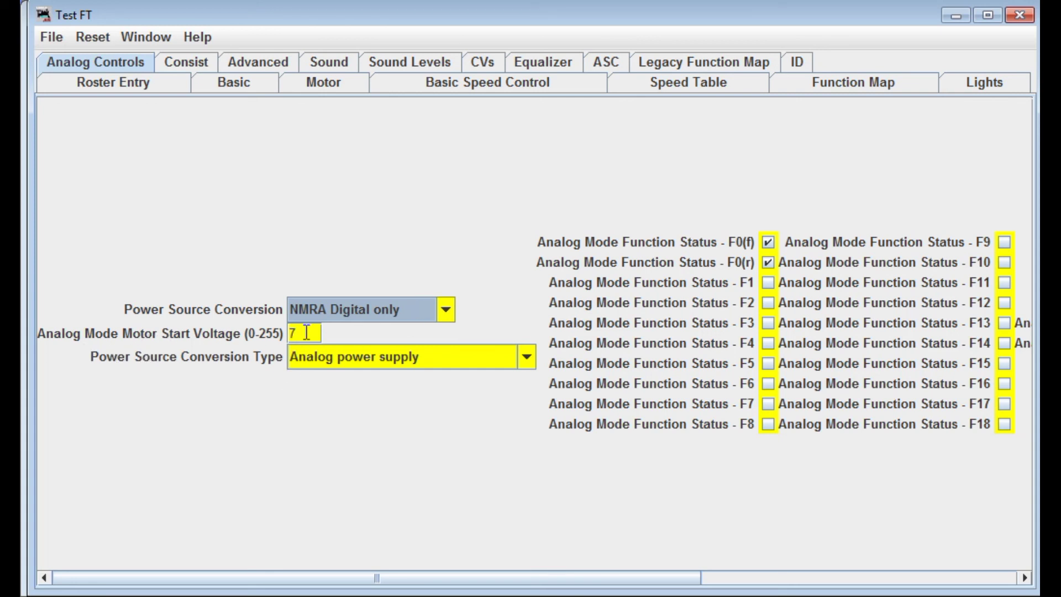
{"action": "mouse_move", "coordinate": [307, 332]}
{"action": "left_click", "coordinate": [525, 358]}
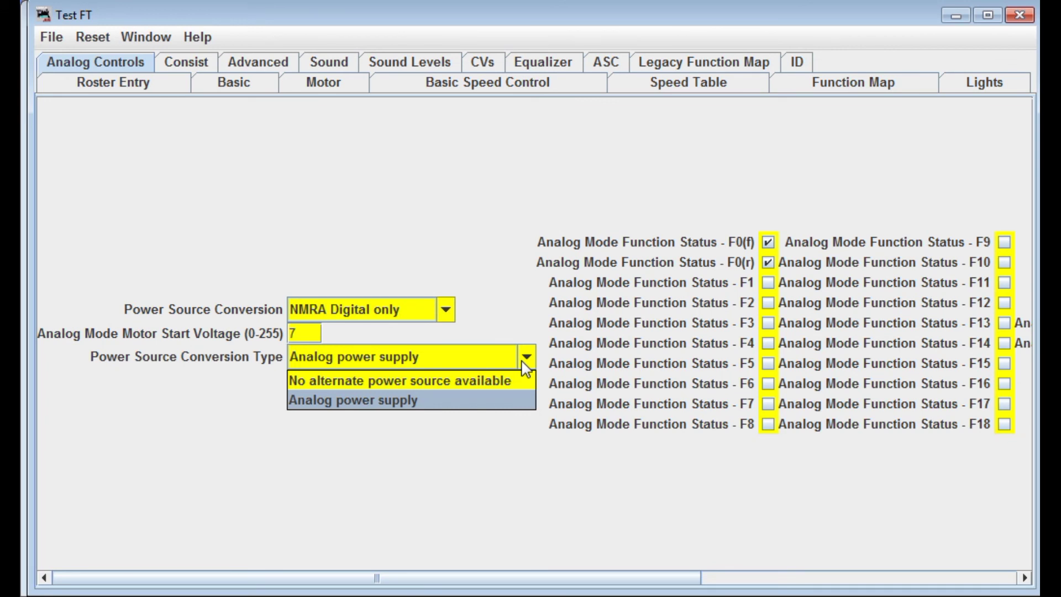
{"action": "left_click", "coordinate": [504, 296]}
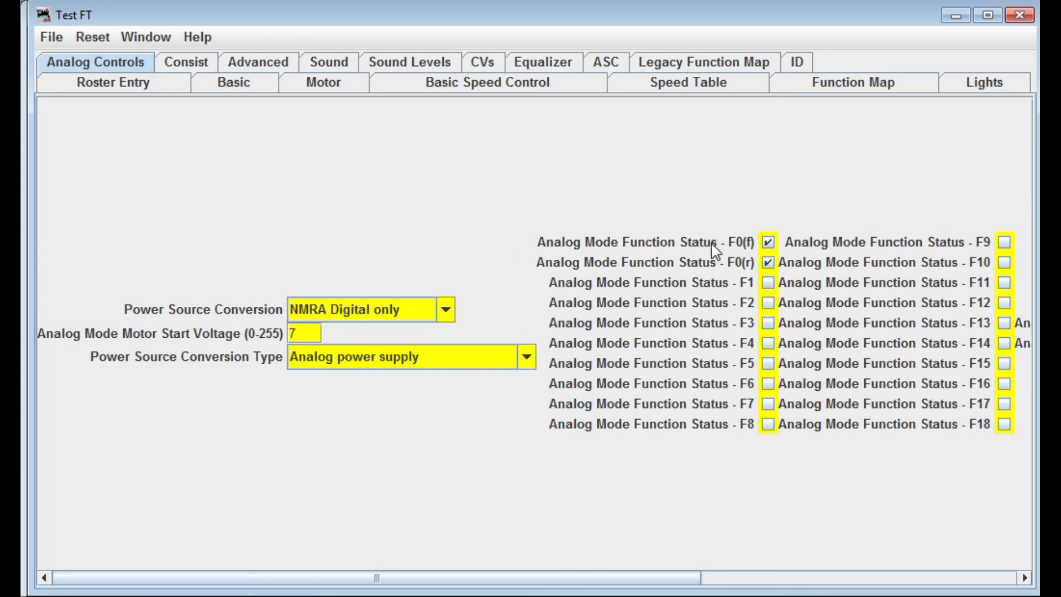